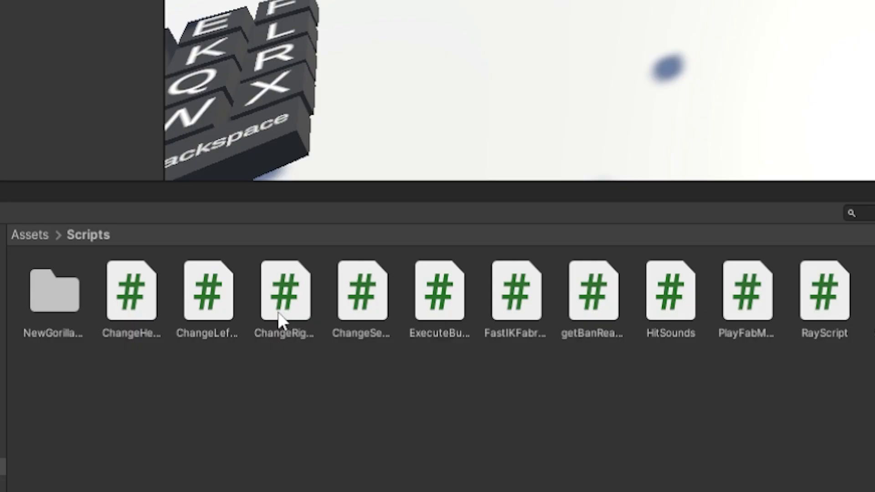
# Inspect the ChangeServer script in the Scripts folder and view the computer area of the scene
pyautogui.click(254, 352)
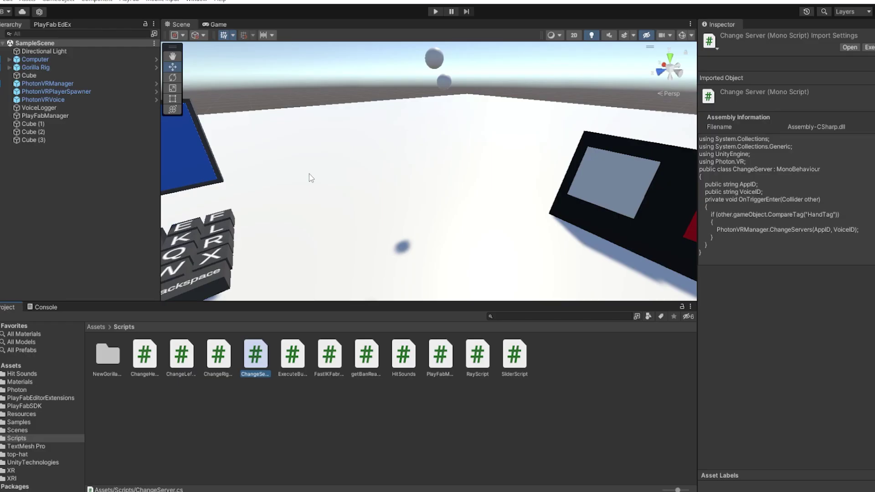
pyautogui.press('s')
pyautogui.moveTo(413, 191); pyautogui.dragTo(464, 205, button='right')
pyautogui.press('w')
pyautogui.click(388, 431)
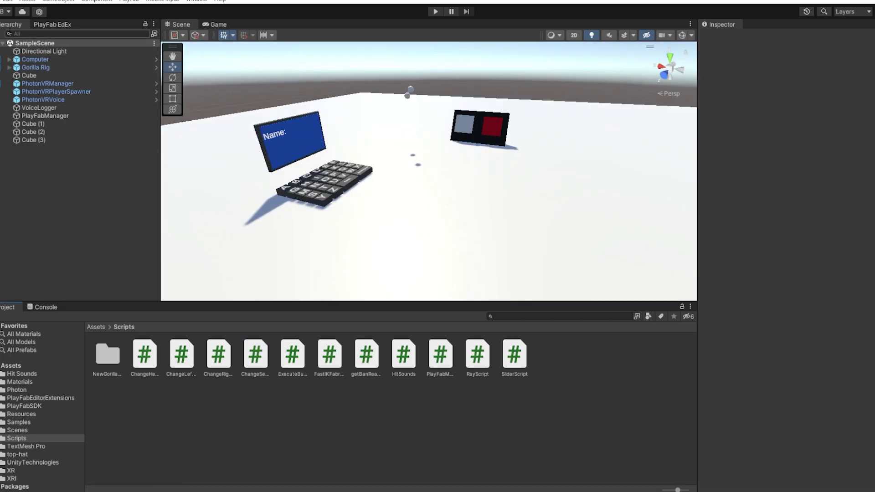
# Add a cube to the scene, scale it to 0.26638 and place it on the floor near the keyboard as a button
pyautogui.click(3, 33)
pyautogui.moveTo(55, 68)
pyautogui.click(128, 68)
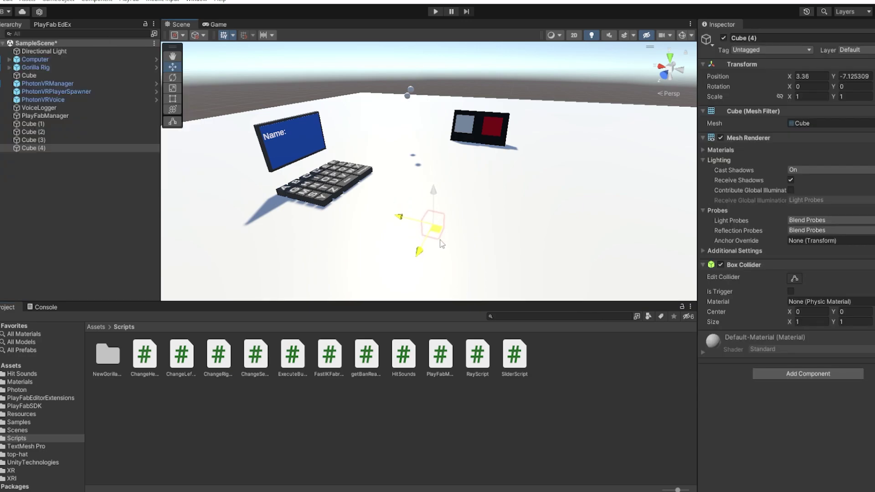
pyautogui.moveTo(441, 239); pyautogui.dragTo(452, 122)
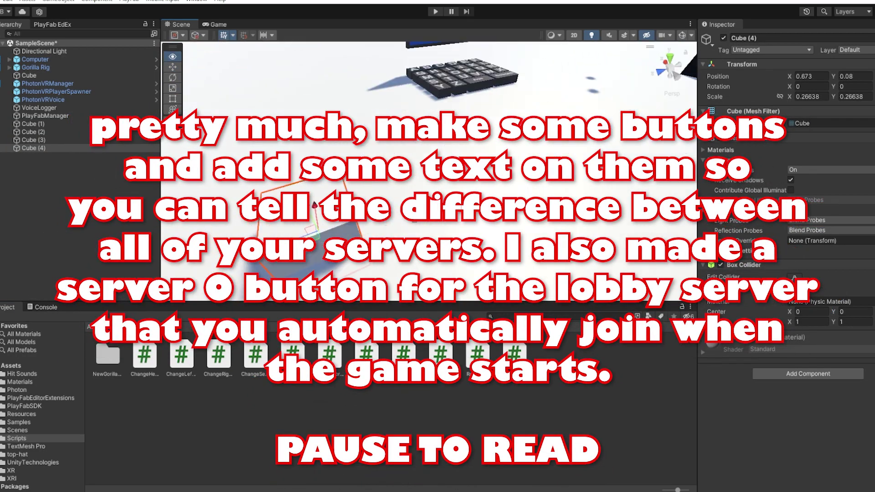
# Add a black TextMeshPro label reading "Server 1" as the new cube's child, rotated 90 on X and scaled down onto its top face
pyautogui.rightClick(80, 147)
pyautogui.moveTo(137, 294)
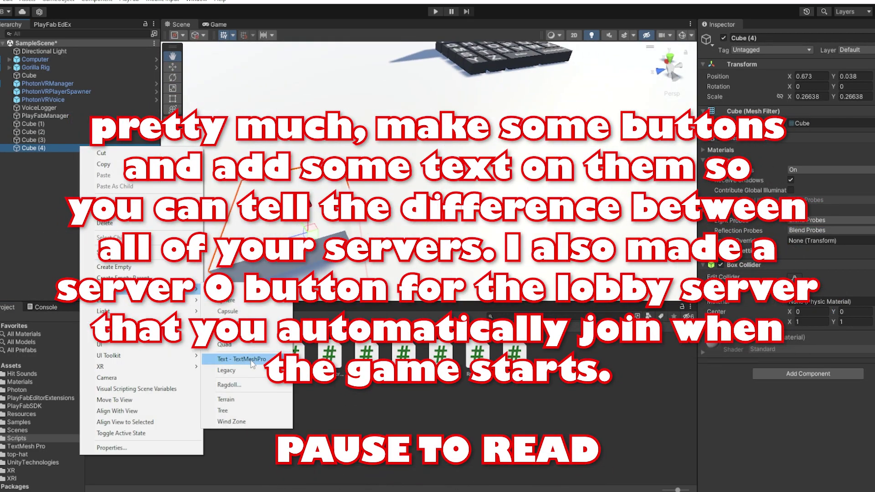
pyautogui.click(248, 360)
pyautogui.scroll(-5, 766, 282)
pyautogui.click(830, 378)
pyautogui.moveTo(455, 205); pyautogui.dragTo(410, 196, button='right')
pyautogui.moveTo(747, 267); pyautogui.dragTo(560, 231)
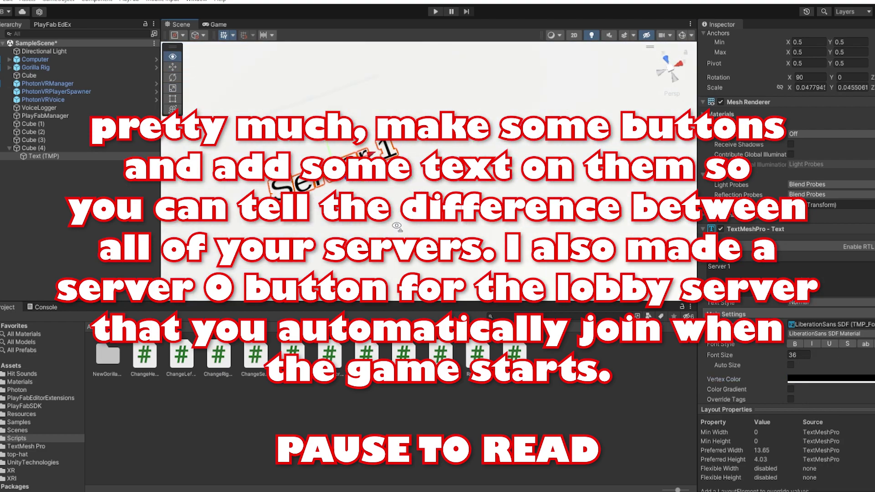
# Rename the button cube server1, duplicate it as server2 and server3, and change the copies' labels to Server 2 and Server 3
pyautogui.click(84, 148)
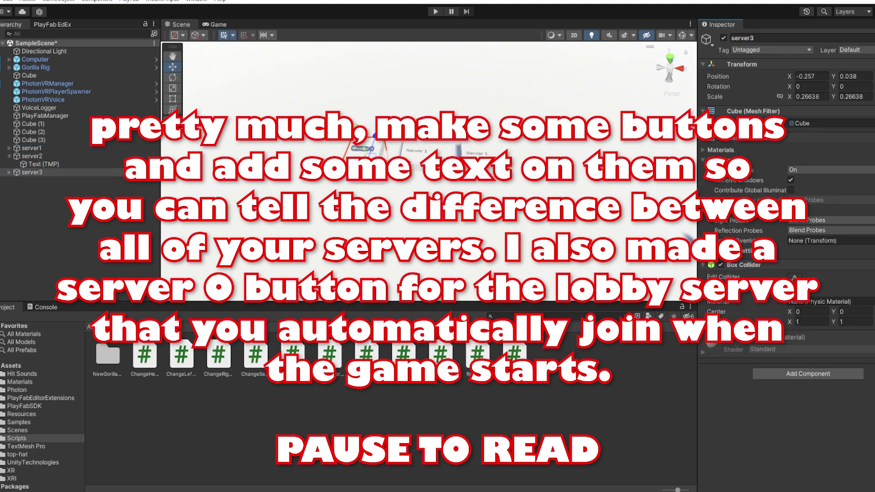
pyautogui.click(44, 164)
pyautogui.click(44, 181)
pyautogui.click(642, 434)
# Add the Change Server script to server1, server2 and server3 together
pyautogui.click(75, 164)
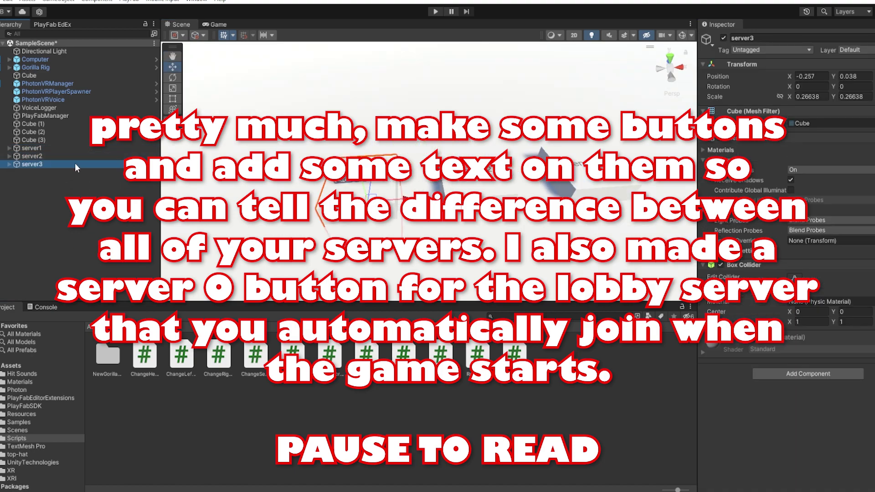
pyautogui.keyDown('shift'); pyautogui.click(73, 148); pyautogui.keyUp('shift')
pyautogui.click(534, 427)
# Duplicate server1 beside the row at X 1.048, rename the copy server0 and change its label to Server 0
pyautogui.click(55, 148)
pyautogui.moveTo(388, 196); pyautogui.dragTo(478, 205, button='right')
pyautogui.click(55, 84)
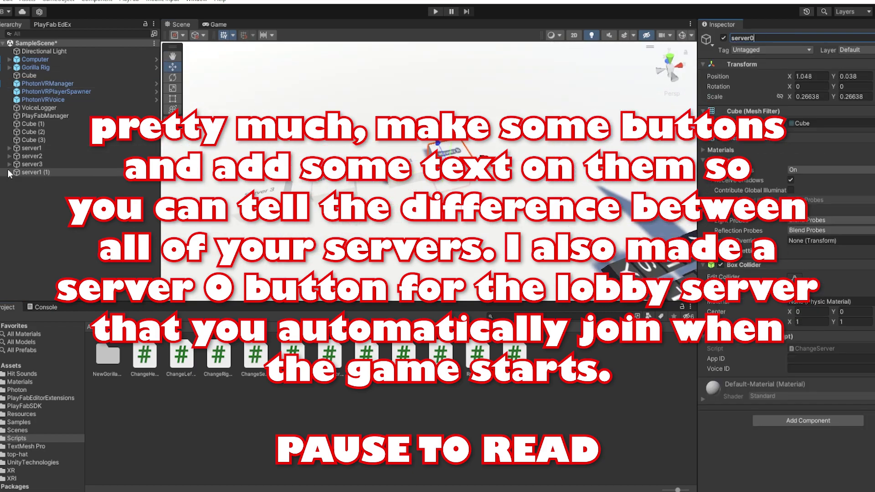
pyautogui.click(44, 181)
pyautogui.click(764, 347)
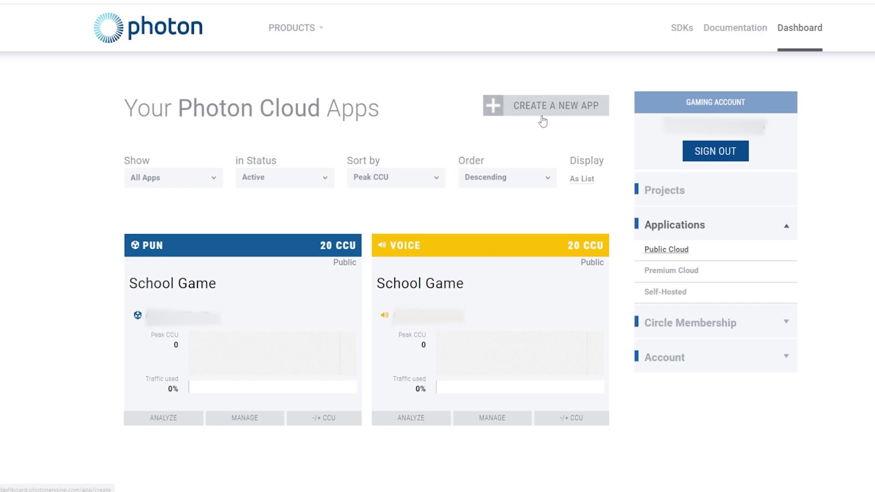
# In the Photon dashboard, create a Multiplayer Game application with the Pun SDK named Server1
pyautogui.click(543, 120)
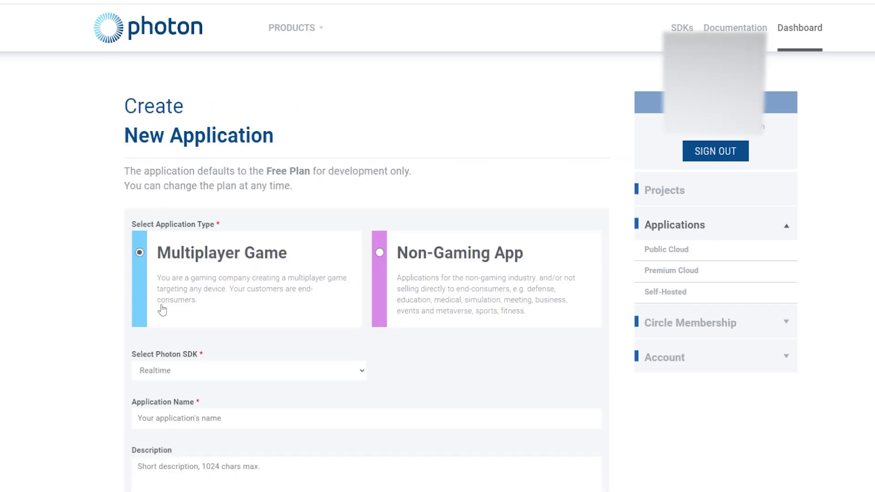
pyautogui.scroll(-2, 163, 309)
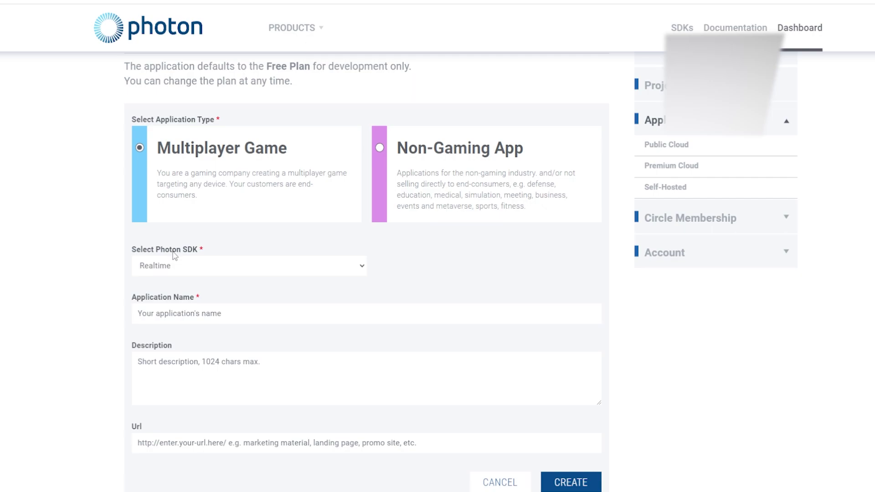
pyautogui.click(196, 269)
pyautogui.click(182, 298)
pyautogui.click(216, 310)
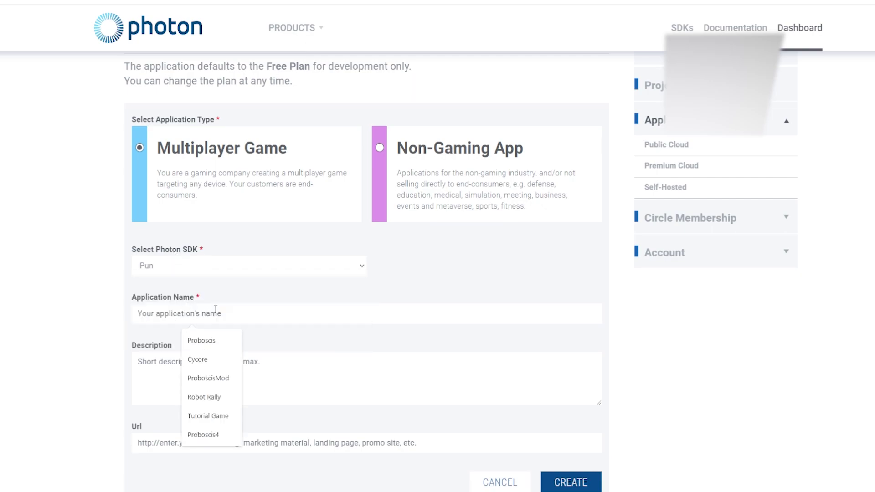
pyautogui.write('Server1')
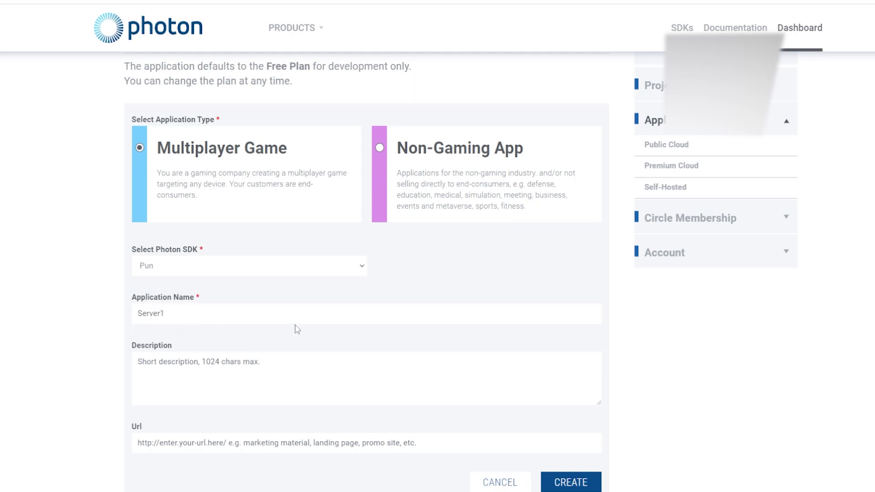
pyautogui.click(588, 484)
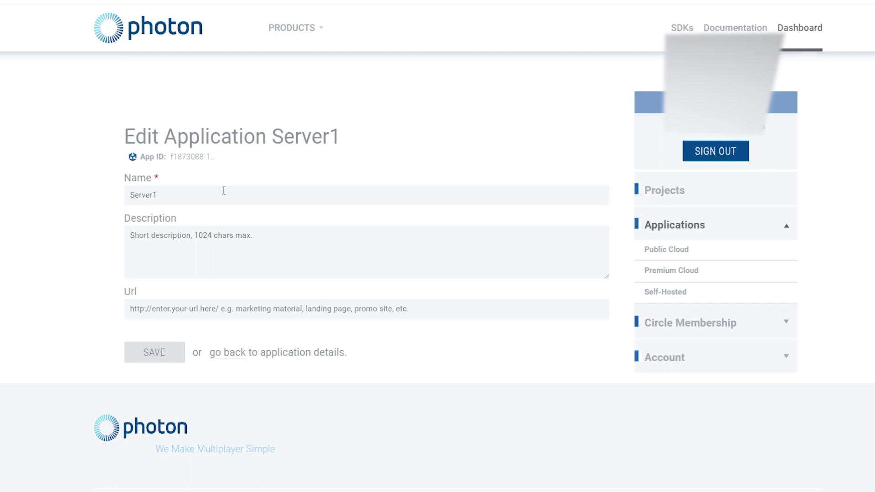
# Rename the Server1 Pun application to Server1tutorial
pyautogui.write('monker8')
pyautogui.press('BackSpace')
pyautogui.write('unners')
pyautogui.press('BackSpace')
pyautogui.press('BackSpace')
pyautogui.press('BackSpace')
pyautogui.press('BackSpace')
pyautogui.press('BackSpace')
pyautogui.press('BackSpace')
pyautogui.press('BackSpace')
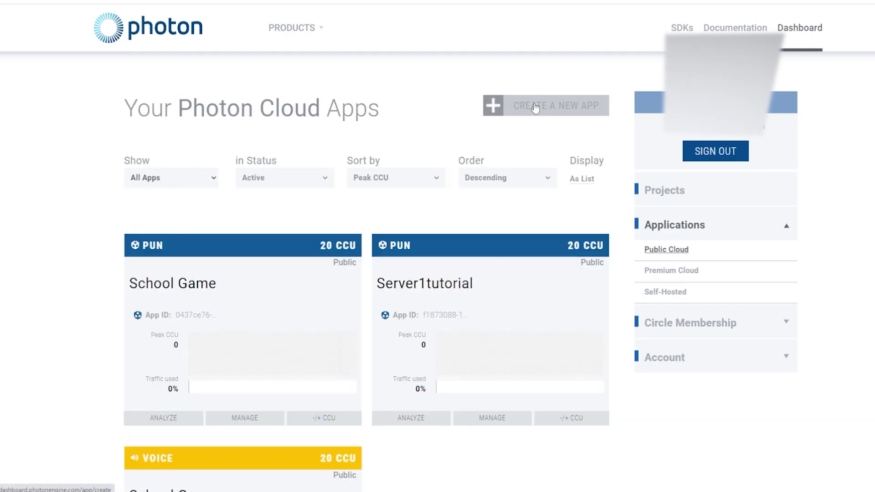
# Create a Photon application with the Voice SDK named server1tutorial
pyautogui.click(528, 107)
pyautogui.click(194, 370)
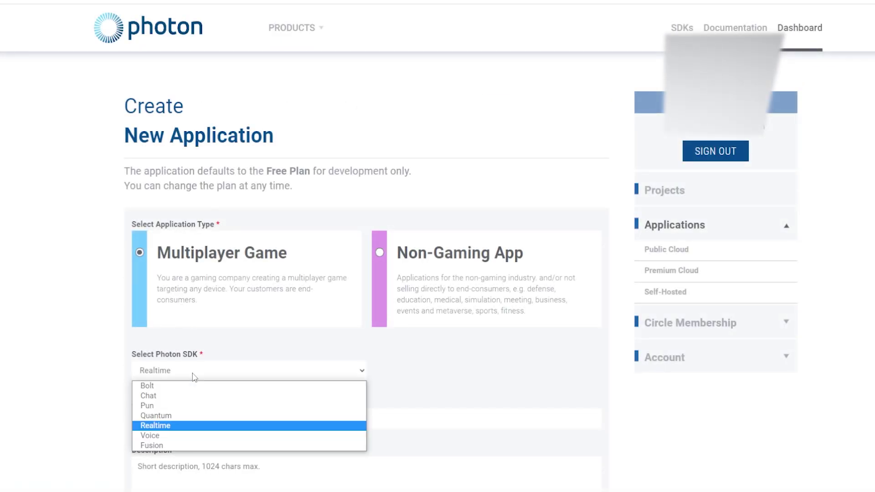
pyautogui.click(180, 437)
pyautogui.scroll(-3, 177, 370)
pyautogui.scroll(3, 177, 370)
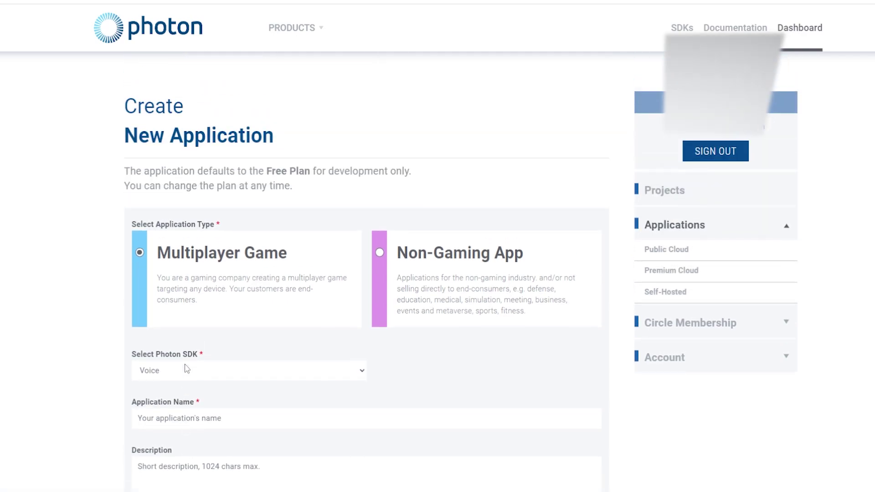
pyautogui.scroll(-3, 184, 364)
pyautogui.click(165, 262)
pyautogui.write('ser')
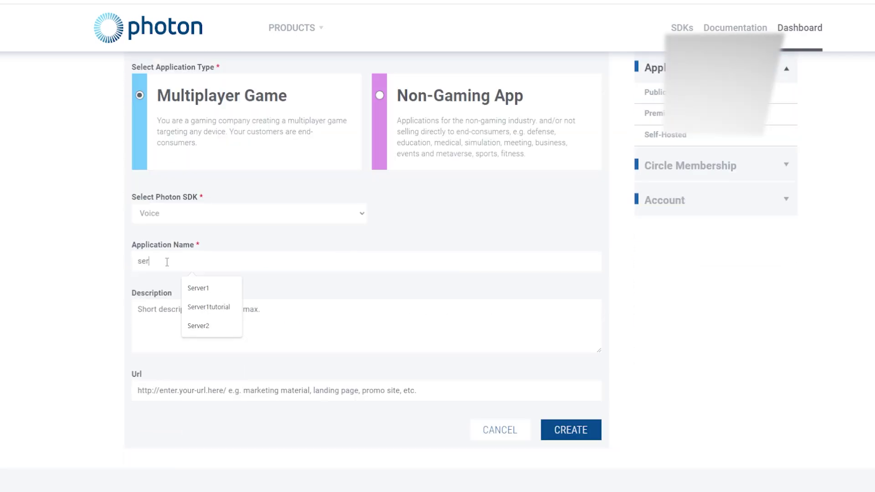
pyautogui.write('ver1tu')
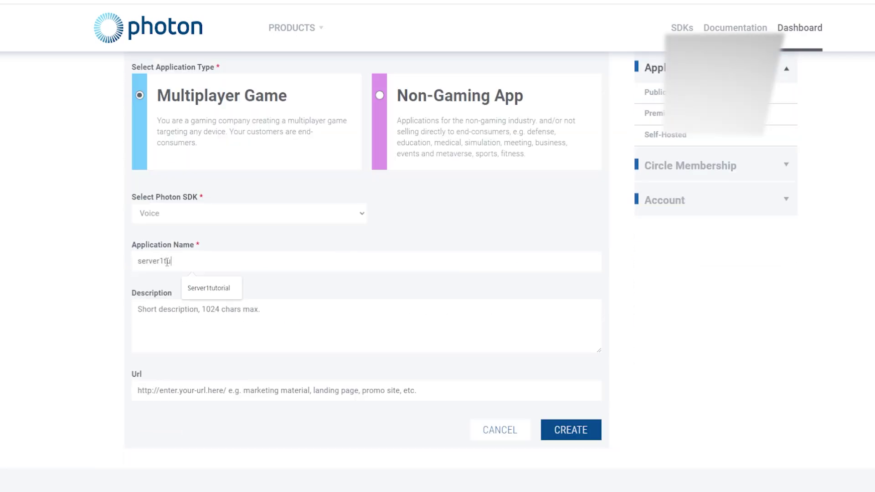
pyautogui.write('torial')
pyautogui.click(571, 430)
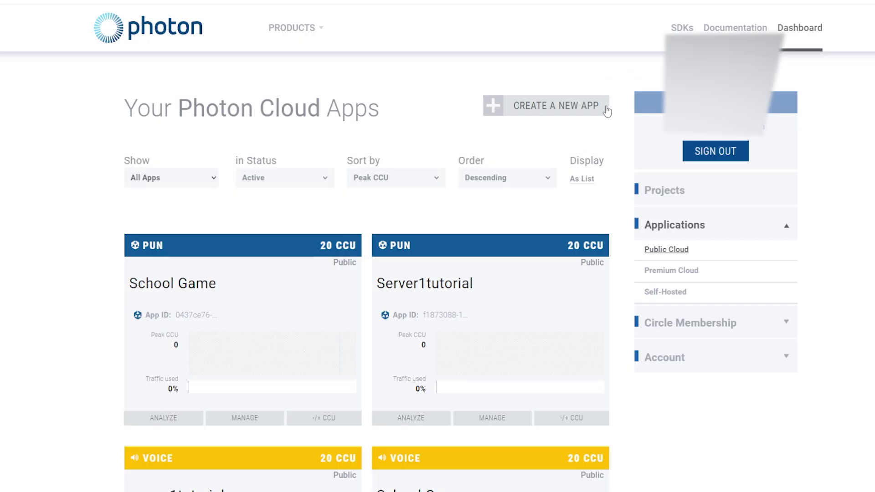
# Create a Multiplayer Game application with the Pun SDK named server2tutorial
pyautogui.click(551, 112)
pyautogui.click(139, 250)
pyautogui.click(244, 370)
pyautogui.click(182, 444)
pyautogui.click(184, 420)
pyautogui.write('server2tutorial')
pyautogui.scroll(-6, 184, 420)
pyautogui.click(571, 308)
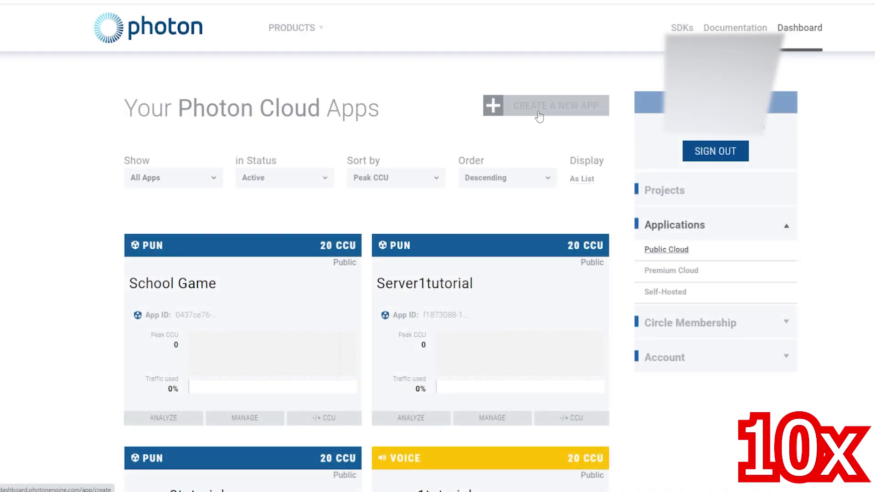
# Create a Multiplayer Game application with the Voice SDK named server2tutorial
pyautogui.click(539, 114)
pyautogui.click(139, 251)
pyautogui.click(244, 370)
pyautogui.click(182, 458)
pyautogui.click(195, 417)
pyautogui.write('server2tutorial')
pyautogui.scroll(-3, 195, 401)
pyautogui.click(557, 429)
# Create a Photon application with the Pun SDK named server3tutorial
pyautogui.click(539, 112)
pyautogui.click(244, 370)
pyautogui.click(172, 420)
pyautogui.write('server3tutorial')
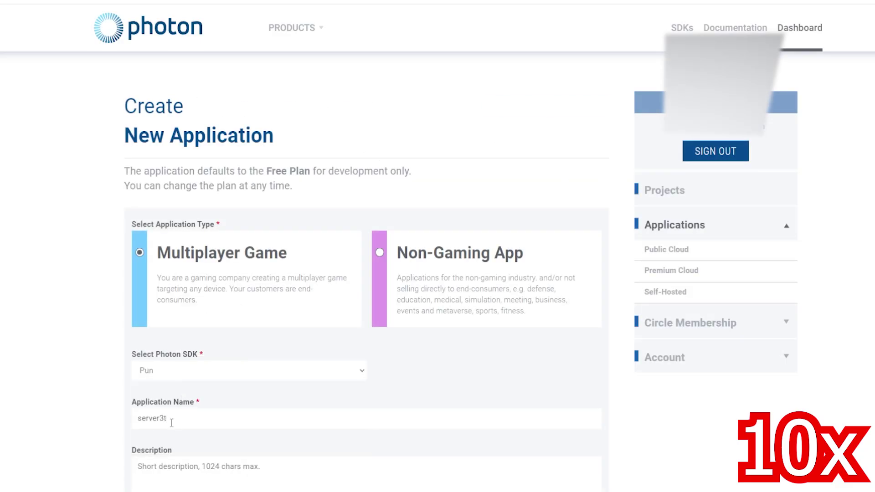
# Create a Photon application with the Voice SDK named server3tutorial
pyautogui.click(540, 111)
pyautogui.click(245, 370)
pyautogui.click(253, 416)
pyautogui.write('server3tutorial')
pyautogui.scroll(-3, 253, 417)
pyautogui.click(557, 429)
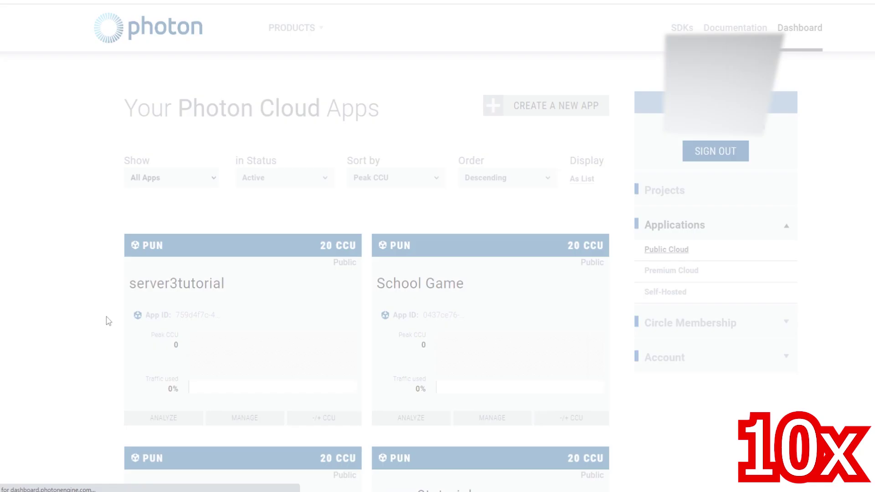
# Paste the Server1tutorial Pun and Voice application IDs into the App ID and Voice ID of server1's Change Server script in Unity
pyautogui.scroll(-5, 99, 312)
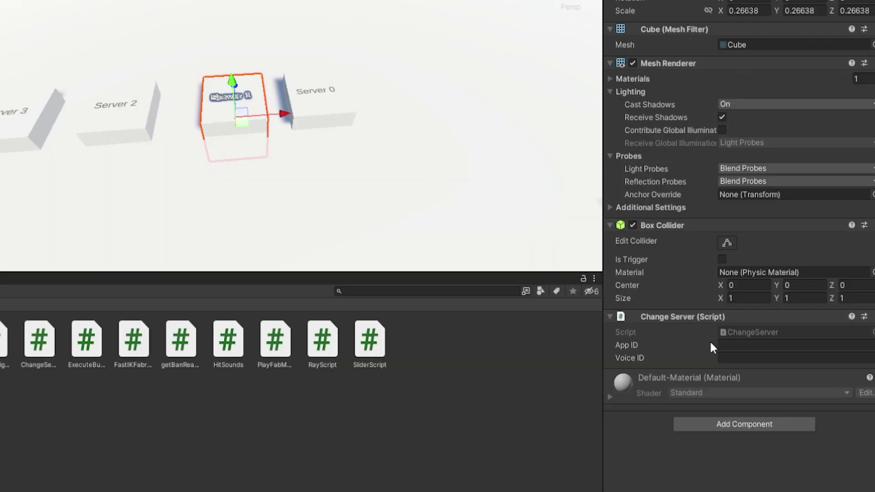
pyautogui.click(740, 345)
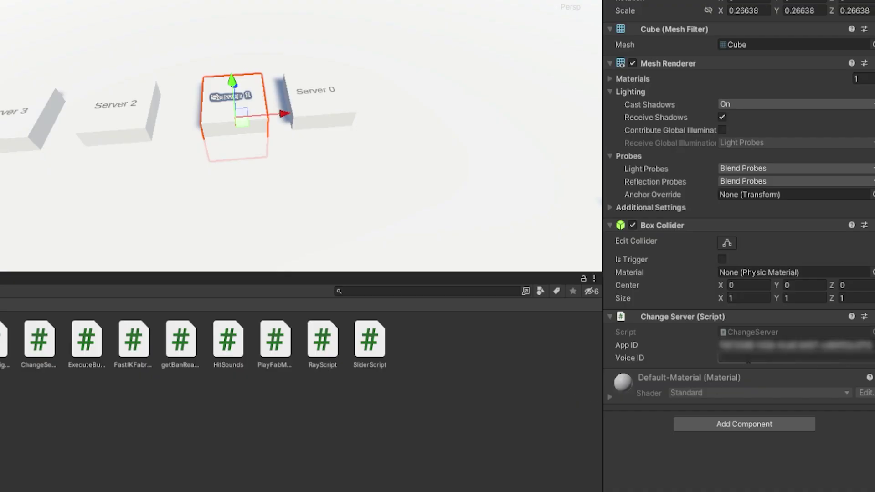
pyautogui.click(748, 359)
pyautogui.hotkey('ctrl', 'v')
# Copy the server2tutorial Pun and Voice application IDs into the App ID and Voice ID of server2's Change Server script
pyautogui.moveTo(179, 135); pyautogui.dragTo(347, 162, button='middle')
pyautogui.click(338, 154)
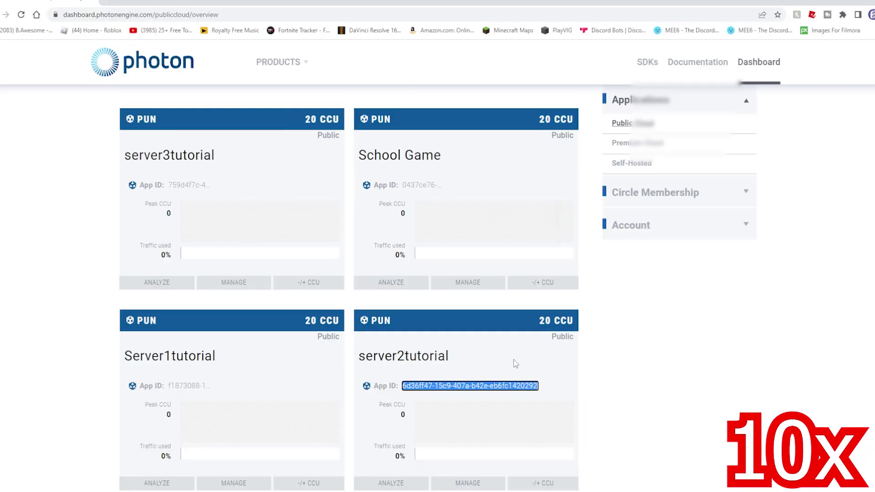
pyautogui.scroll(2, 512, 363)
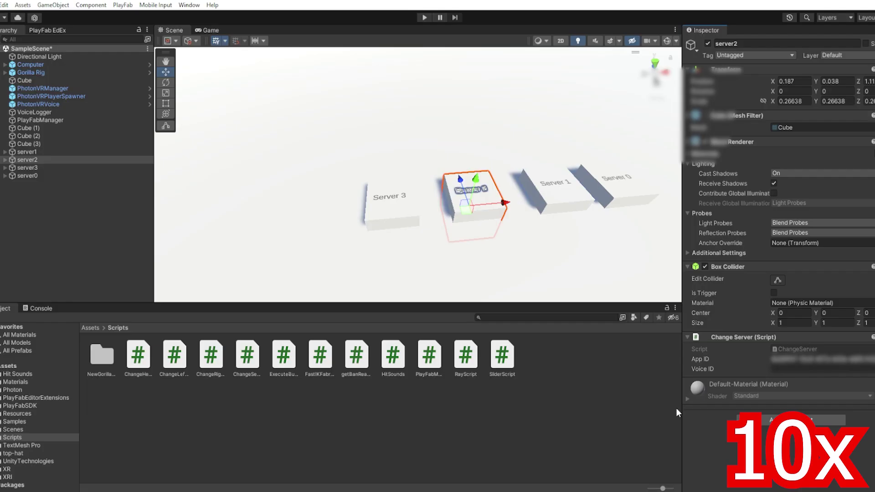
pyautogui.click(821, 370)
pyautogui.hotkey('ctrl', 'v')
# Copy the remaining Photon application IDs into the App ID and Voice ID of the other server buttons' Change Server scripts
pyautogui.click(246, 473)
pyautogui.scroll(8, 242, 328)
pyautogui.click(191, 234)
pyautogui.click(265, 469)
pyautogui.scroll(-6, 228, 346)
pyautogui.click(191, 340)
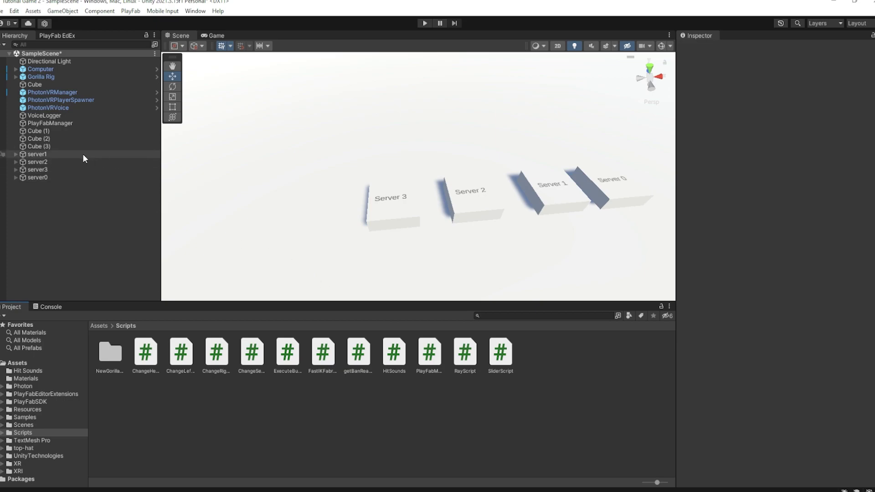
# Enable Is Trigger on the Box Colliders of server1, server2, server3 and server0 together
pyautogui.click(81, 154)
pyautogui.keyDown('shift'); pyautogui.click(69, 178); pyautogui.keyUp('shift')
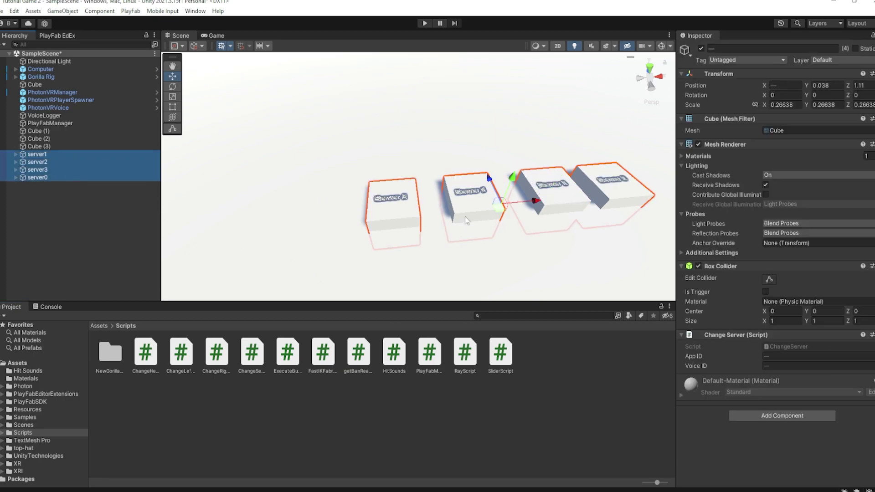
pyautogui.click(765, 292)
pyautogui.click(511, 332)
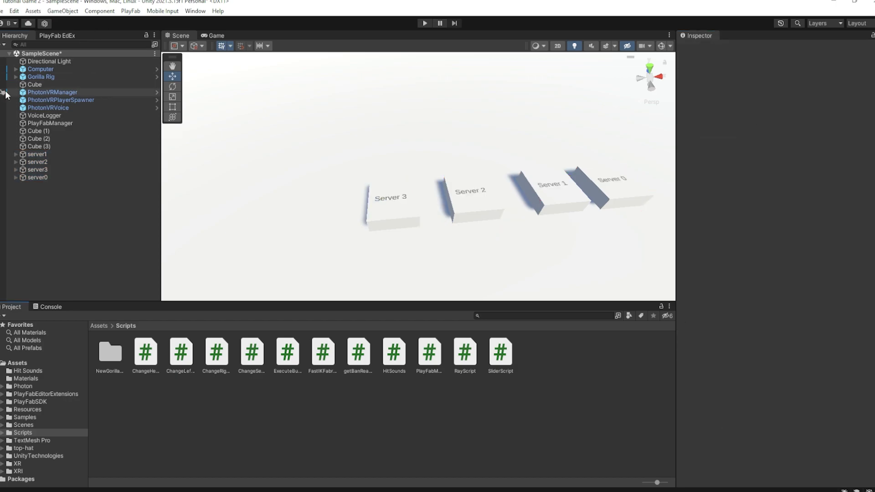
# Inspect the tag and layer of the LeftHand Controller and RightHand Controller under the Gorilla Rig
pyautogui.click(15, 77)
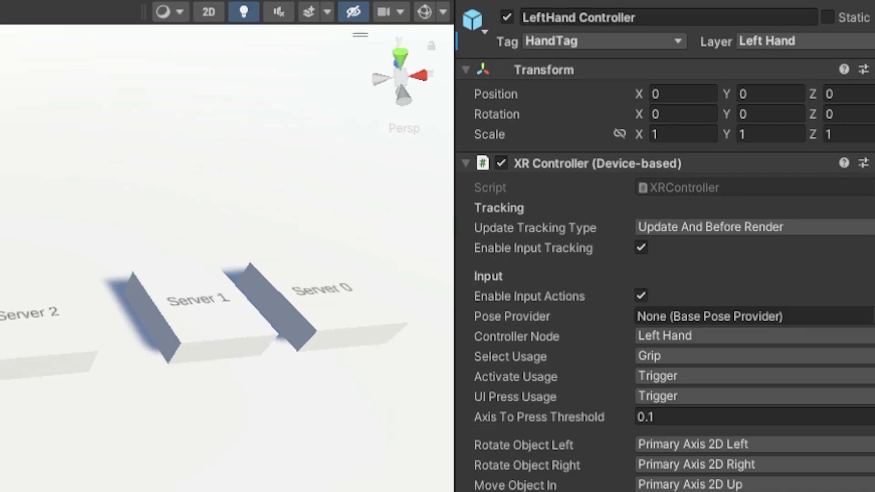
pyautogui.press('Down')
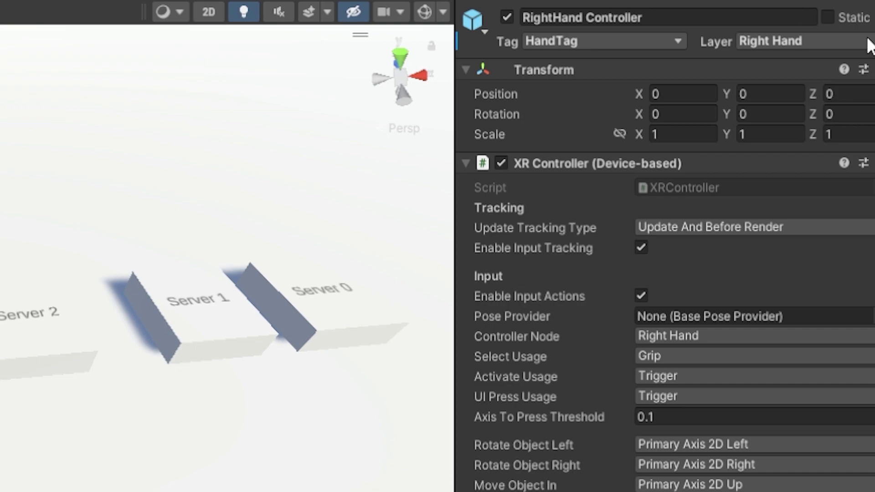
pyautogui.click(547, 45)
pyautogui.click(817, 42)
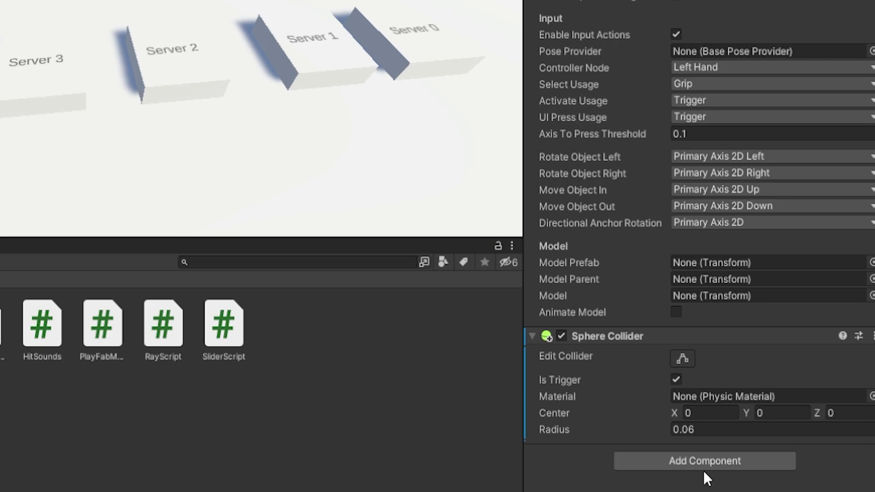
pyautogui.click(691, 461)
pyautogui.write('sp')
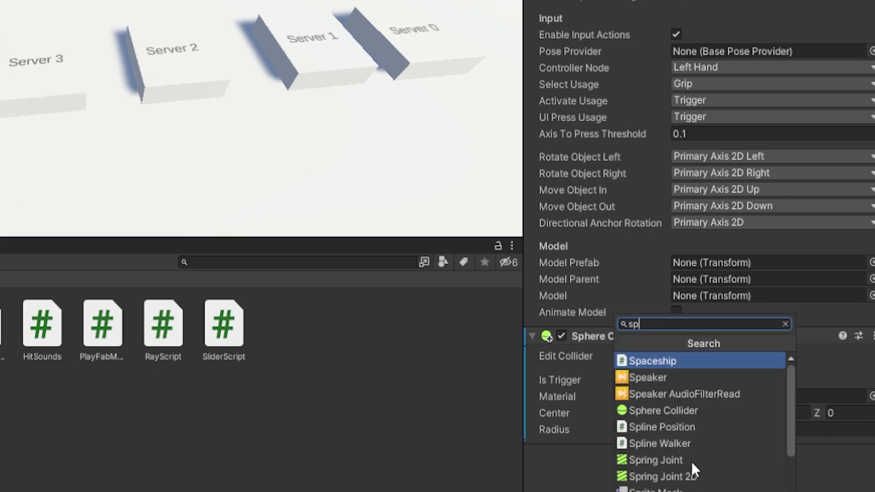
pyautogui.write('here')
pyautogui.press('Escape')
pyautogui.press('Escape')
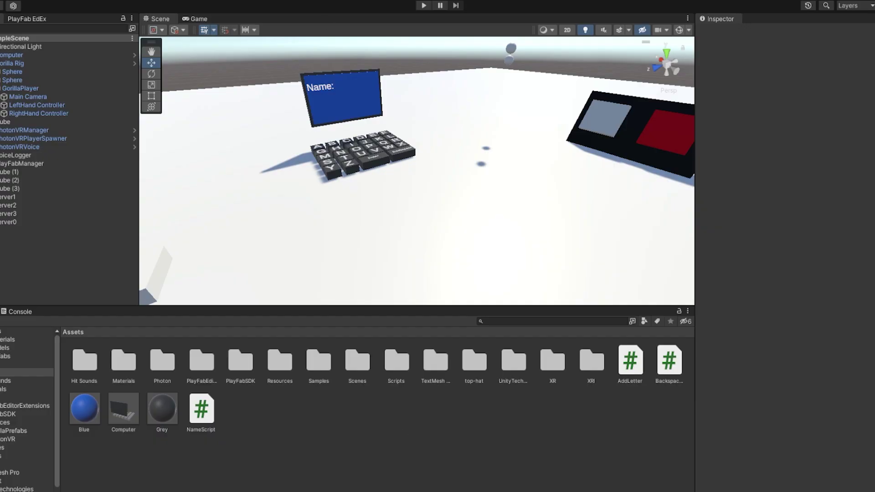
# Enter Play mode and frame the Gorilla Rig in the Scene view
pyautogui.click(424, 6)
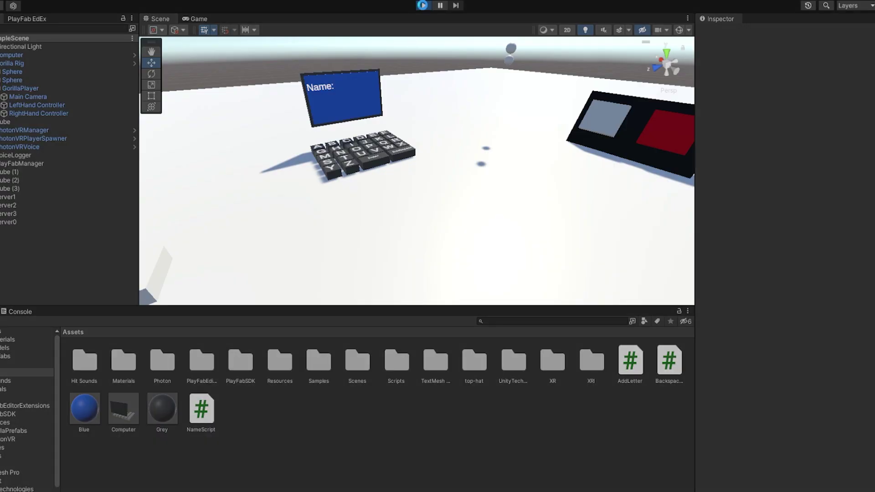
pyautogui.click(44, 65)
pyautogui.press('f')
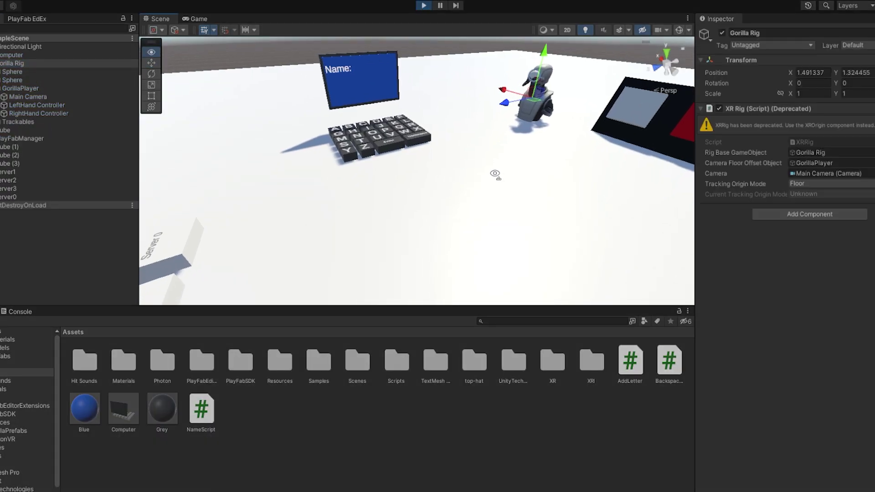
pyautogui.moveTo(484, 144); pyautogui.dragTo(411, 173)
# Test the server buttons by moving the LeftHand Controller onto and across them in the running scene
pyautogui.click(41, 105)
pyautogui.press('f')
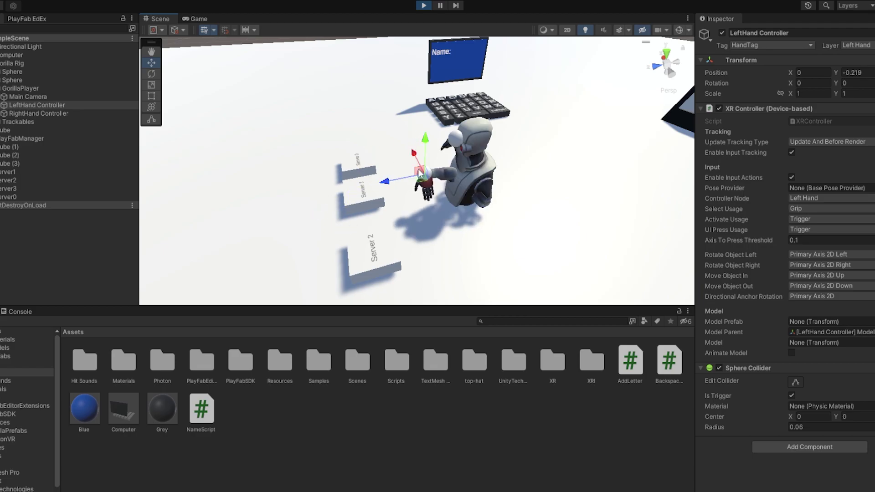
pyautogui.moveTo(412, 230); pyautogui.dragTo(453, 260, button='right')
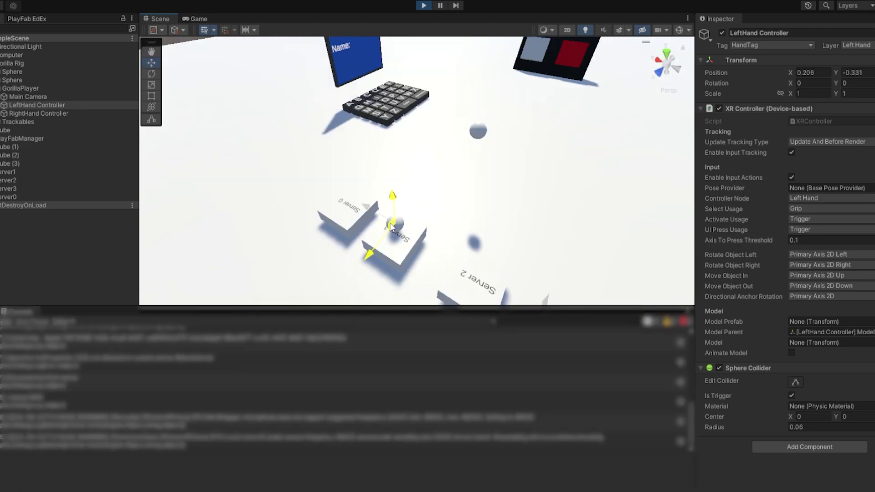
pyautogui.keyDown('alt'); pyautogui.moveTo(399, 200); pyautogui.dragTo(459, 179); pyautogui.keyUp('alt')
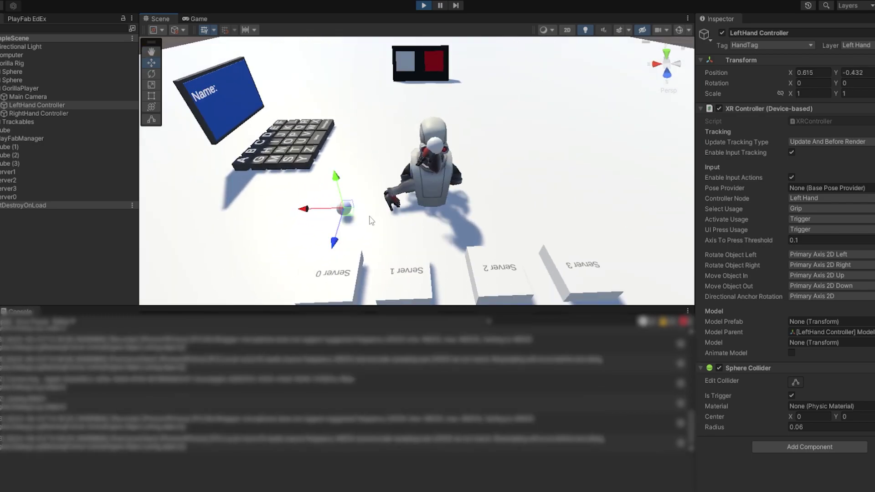
pyautogui.moveTo(324, 204); pyautogui.dragTo(568, 194)
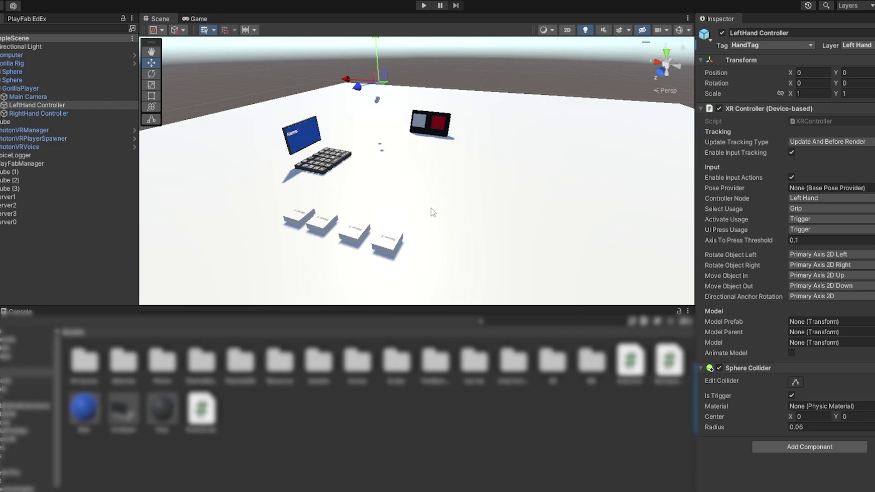
pyautogui.scroll(-5, 433, 213)
pyautogui.click(279, 449)
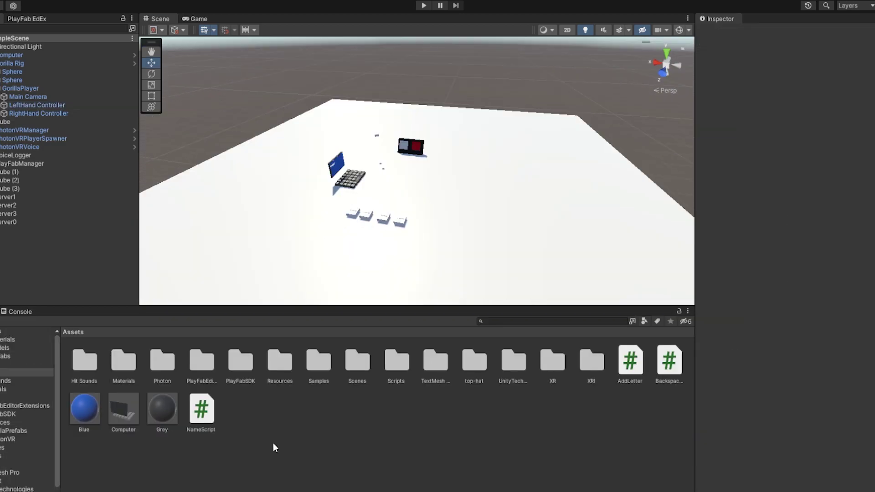